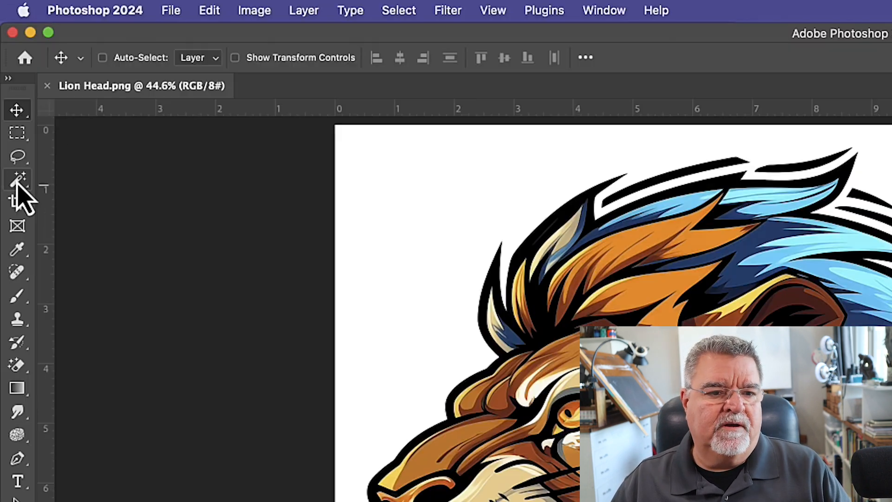
Switch to the Magic Wand tool for selecting the lion image's background
{"action": "left_click", "coordinate": [18, 186]}
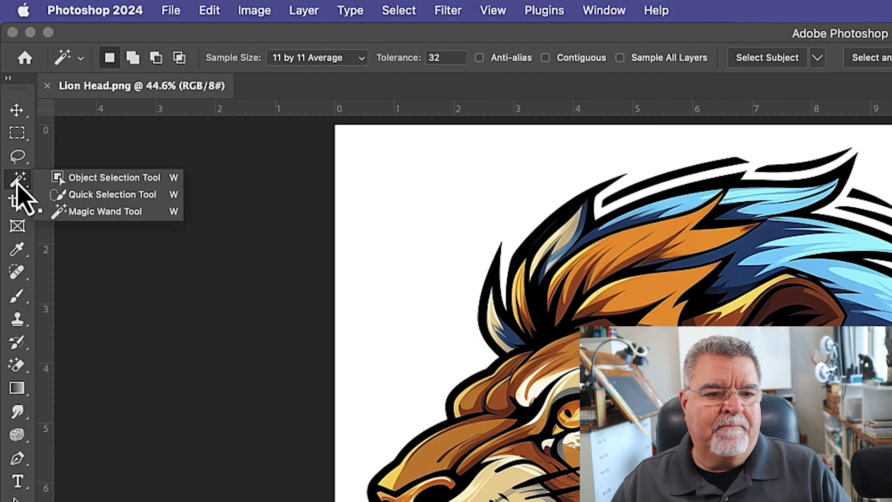
{"action": "left_click", "coordinate": [93, 210]}
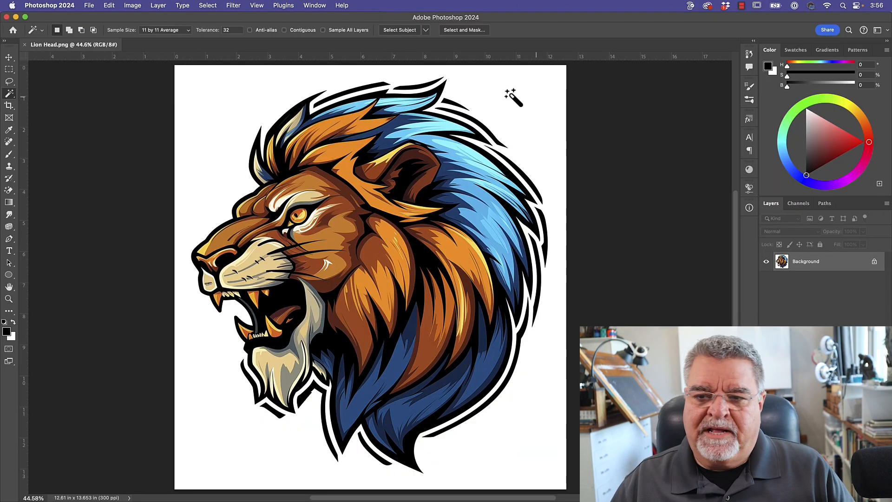
Try selecting the white background with Contiguous off, and clear that selection
{"action": "left_click", "coordinate": [504, 103]}
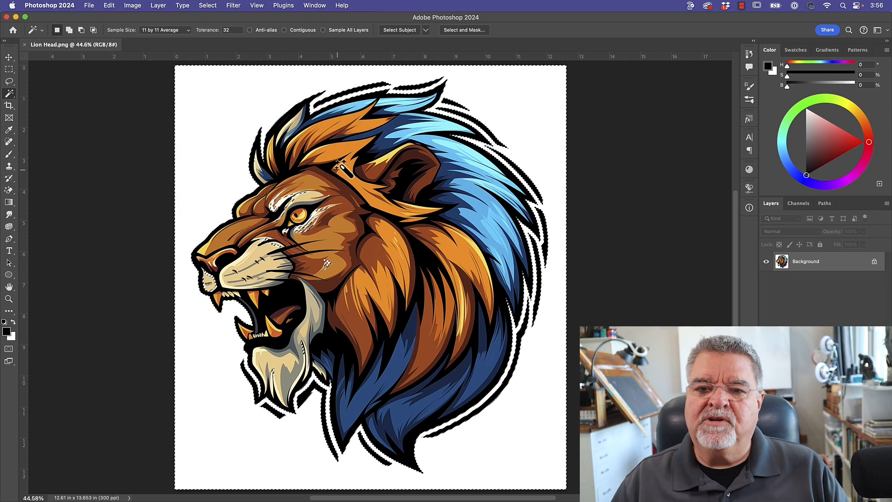
{"action": "left_click", "coordinate": [207, 6]}
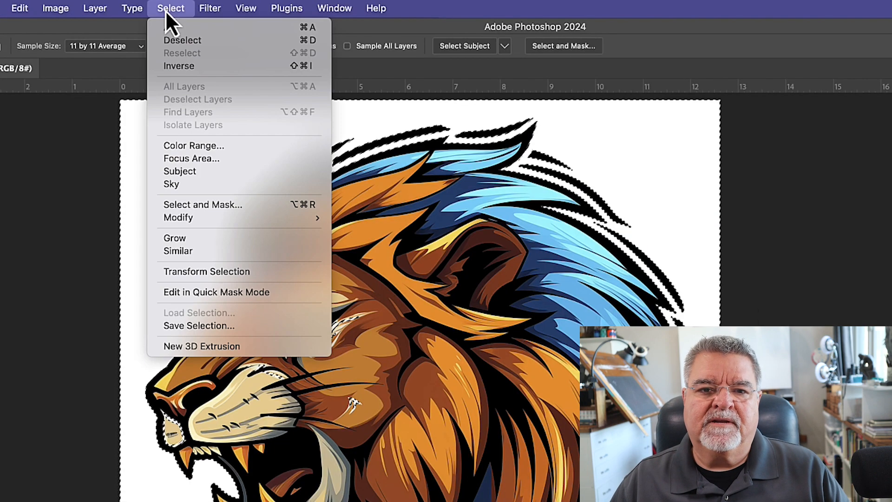
{"action": "left_click", "coordinate": [163, 41]}
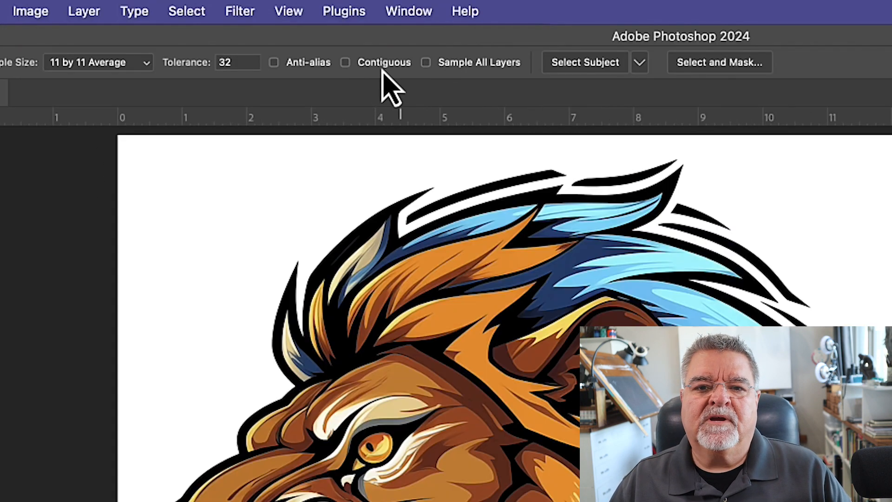
Turn on Contiguous, select the white area around the lion, and invert the selection
{"action": "left_click", "coordinate": [345, 63]}
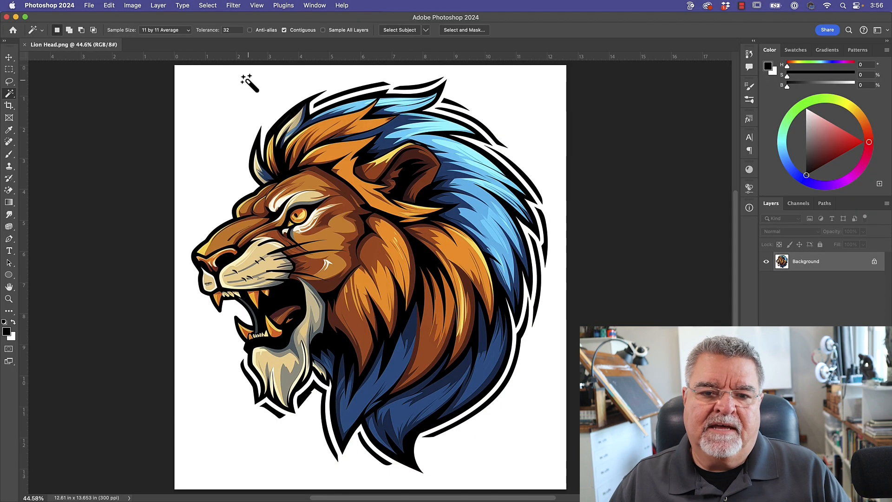
{"action": "left_click", "coordinate": [251, 86]}
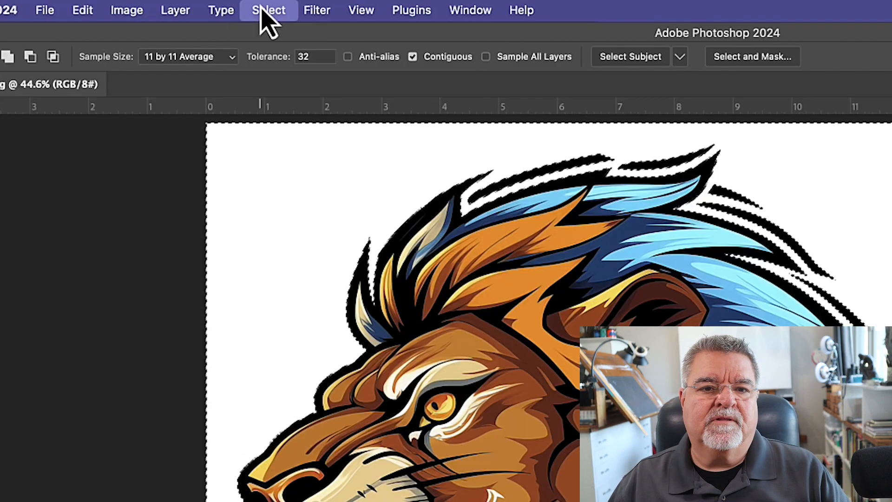
{"action": "left_click", "coordinate": [207, 6]}
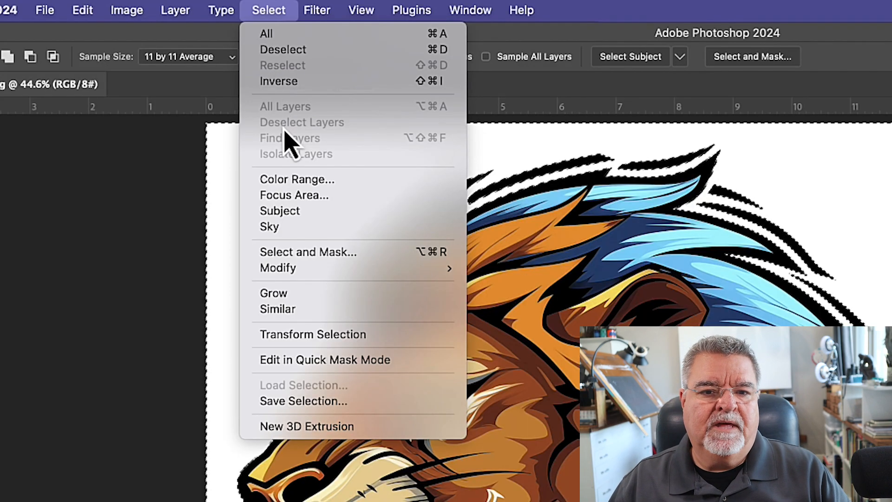
{"action": "left_click", "coordinate": [284, 82]}
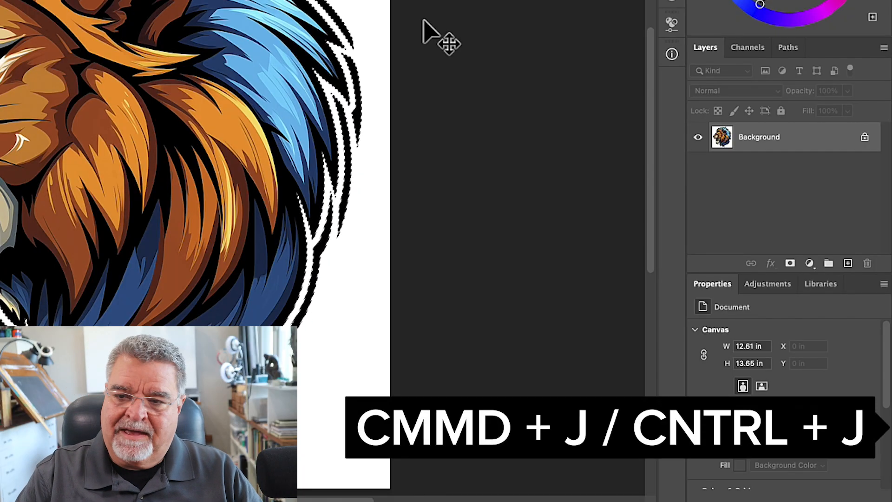
Copy the selected lion to its own layer and hide the Background layer
{"action": "key", "text": "super+j"}
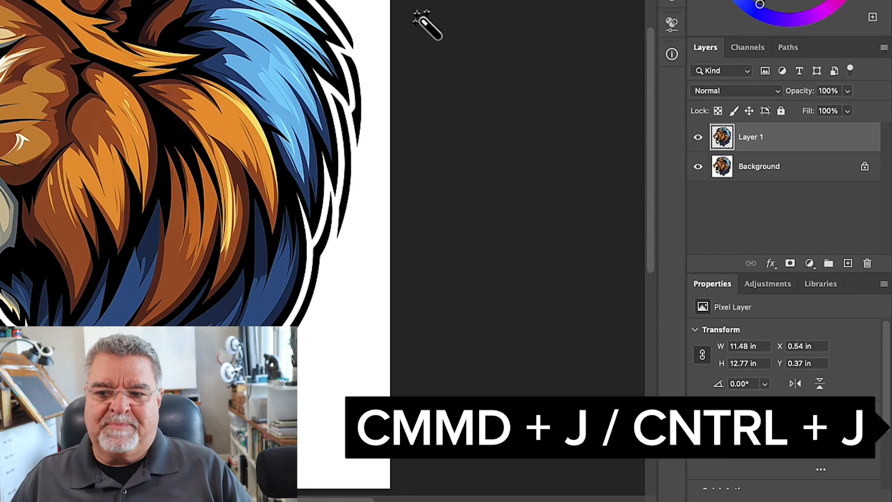
{"action": "left_click", "coordinate": [699, 166]}
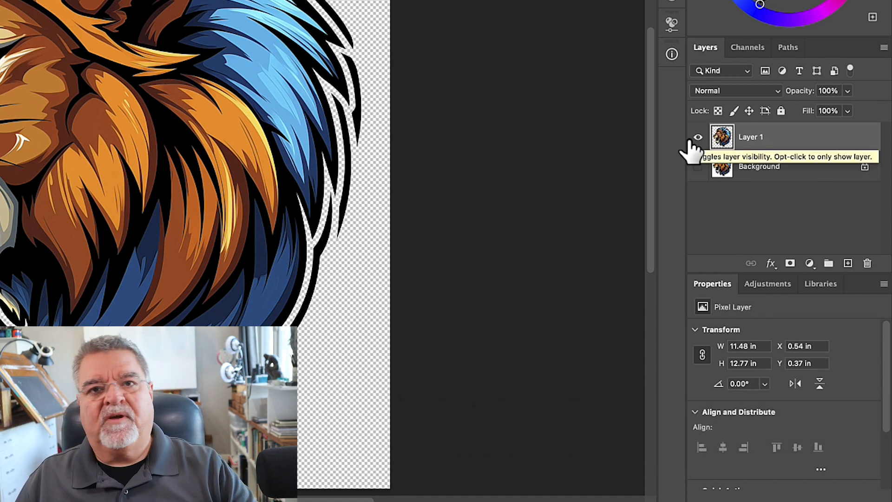
Add a new layer directly beneath Layer 1 and fill it with the black foreground color
{"action": "left_click", "coordinate": [848, 263]}
{"action": "left_click_drag", "start_coordinate": [728, 143], "coordinate": [732, 179]}
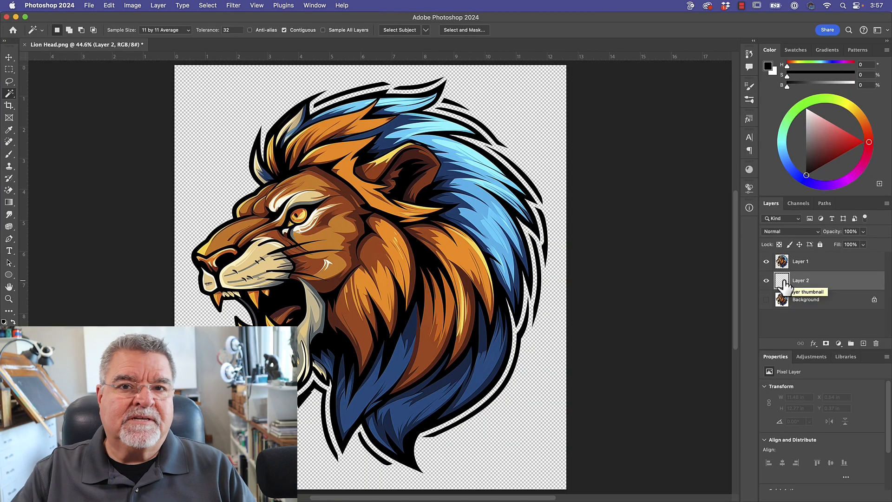
{"action": "key", "text": "alt+BackSpace"}
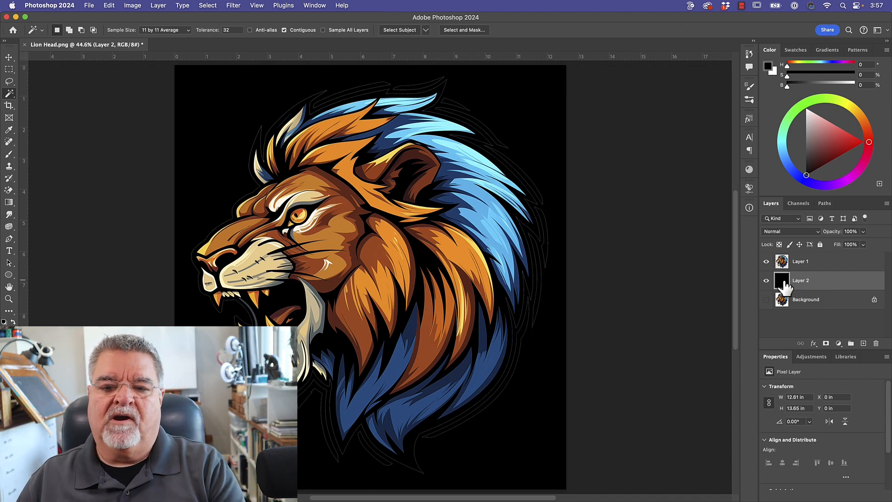
Make Layer 1 active and examine the cutout's edges along the mane against the black fill
{"action": "left_click", "coordinate": [782, 260]}
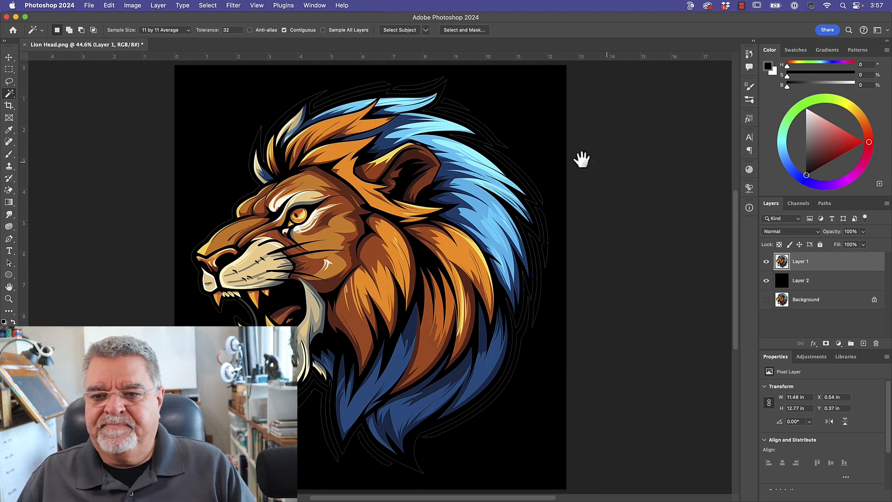
{"action": "scroll", "coordinate": [506, 158], "scroll_direction": "up", "scroll_amount": 3}
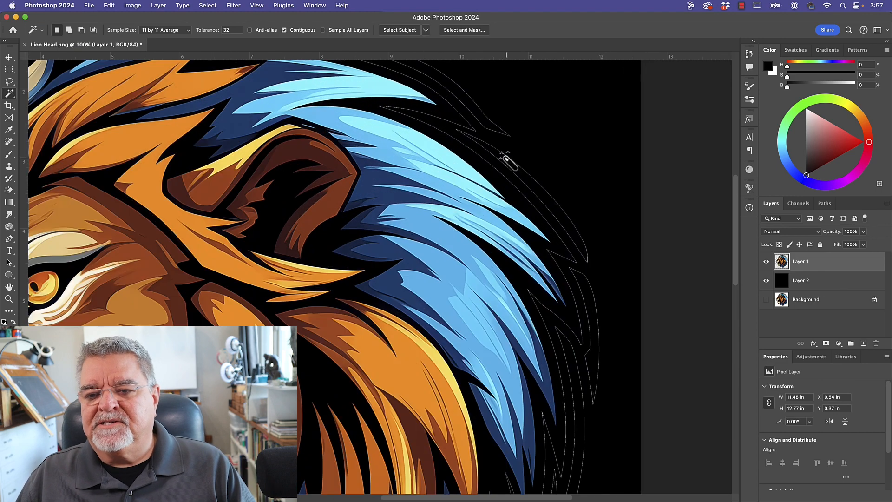
{"action": "left_click_drag", "start_coordinate": [530, 145], "coordinate": [501, 179]}
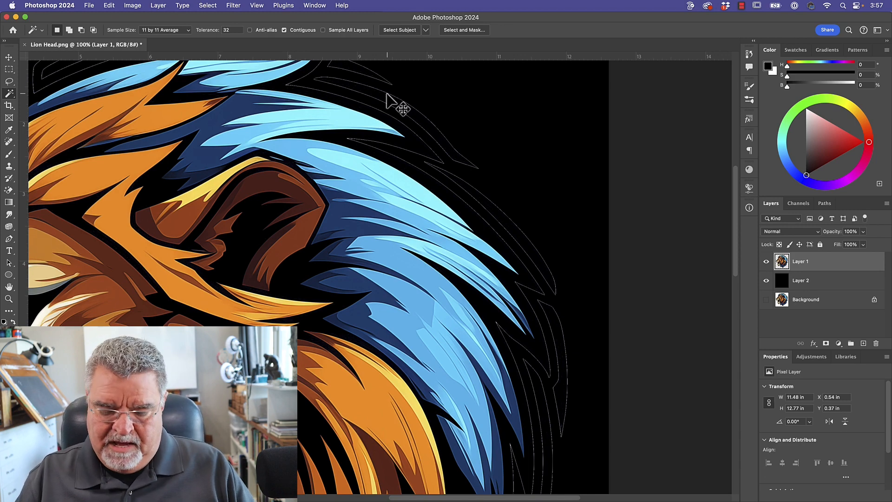
{"action": "key", "text": "super+0"}
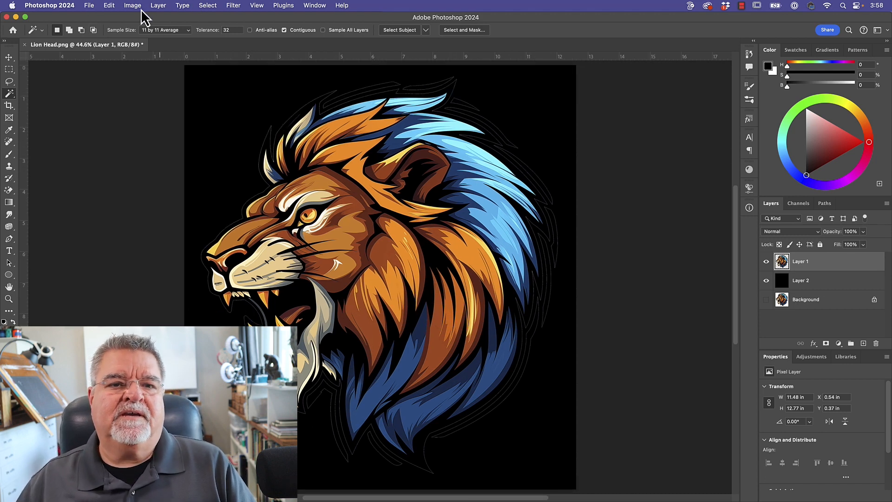
Try defringing Layer 1 with a width of 2 pixels and inspect the mane's outlines up close
{"action": "left_click", "coordinate": [157, 6]}
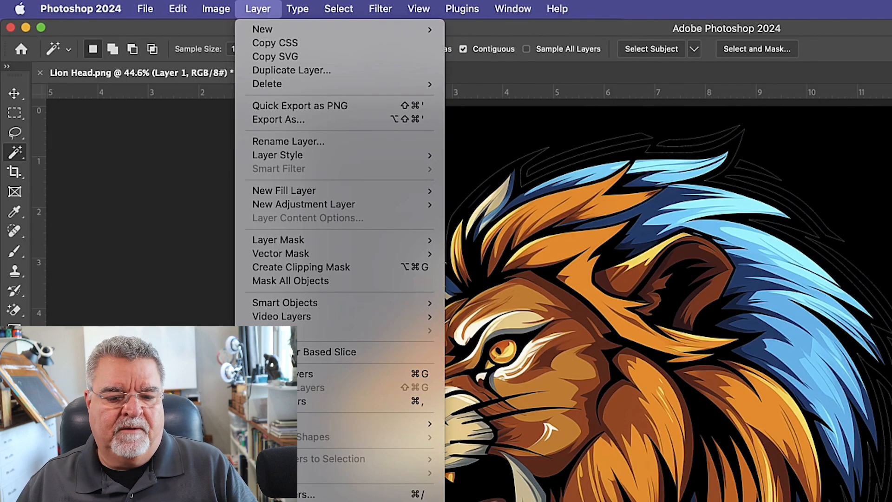
{"action": "mouse_move", "coordinate": [296, 291]}
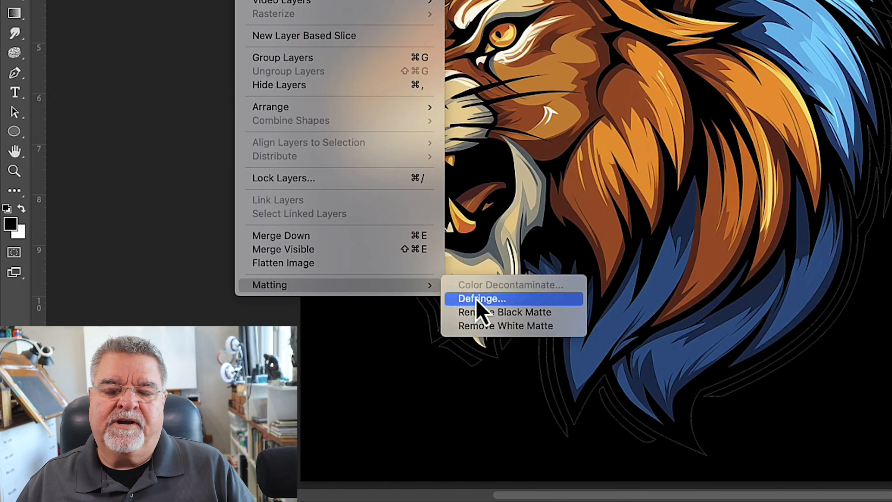
{"action": "left_click", "coordinate": [475, 298]}
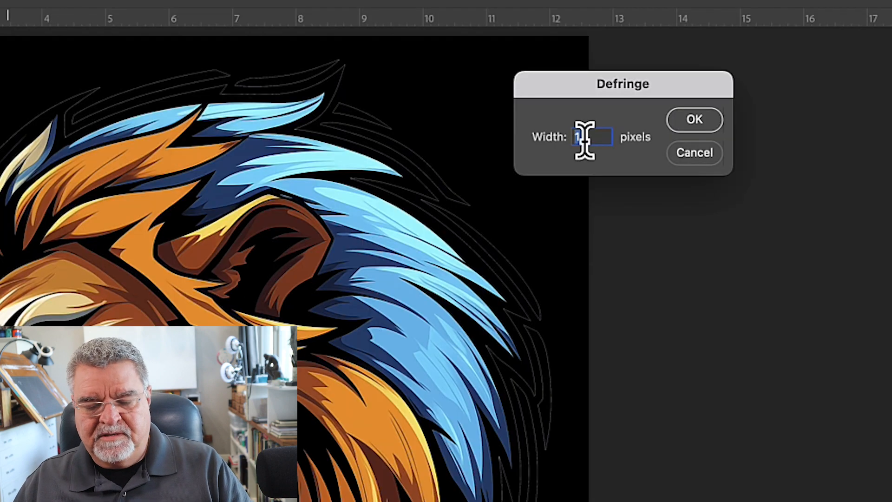
{"action": "type", "text": "2"}
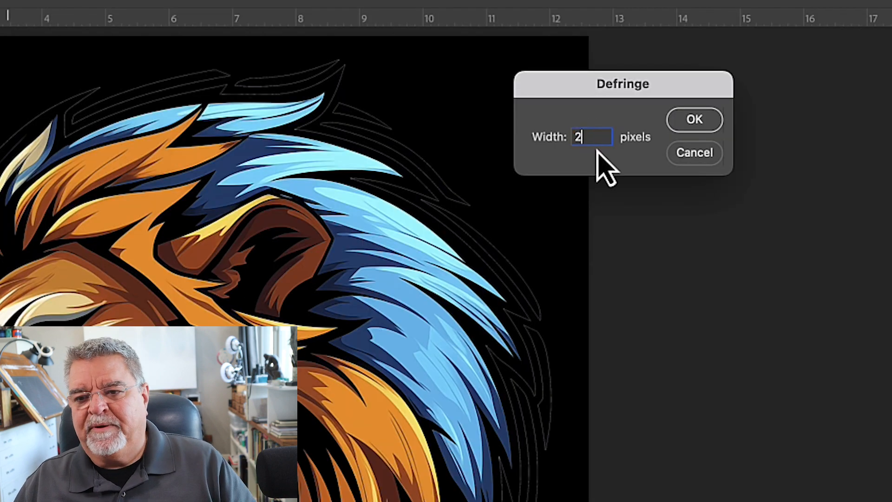
{"action": "left_click", "coordinate": [690, 124]}
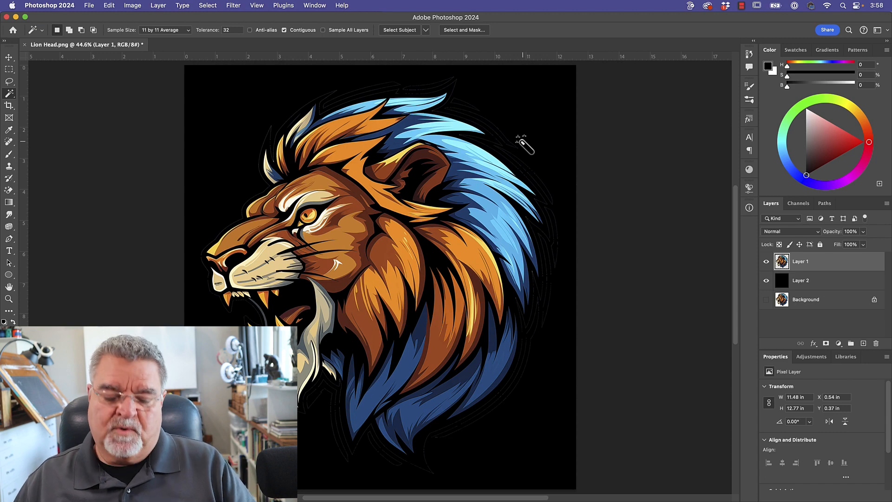
{"action": "left_click", "coordinate": [546, 197], "text": "super"}
{"action": "left_click", "coordinate": [546, 197], "text": "super"}
{"action": "left_click", "coordinate": [543, 216], "text": "super"}
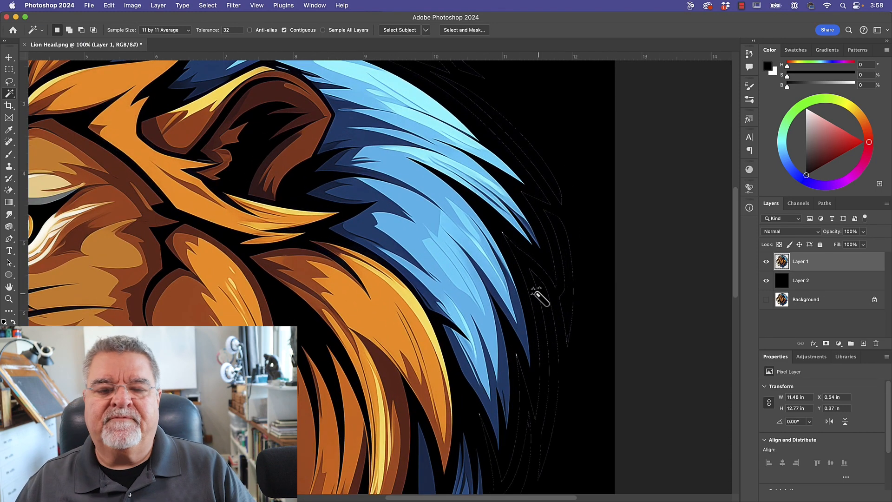
{"action": "key", "text": "super+0"}
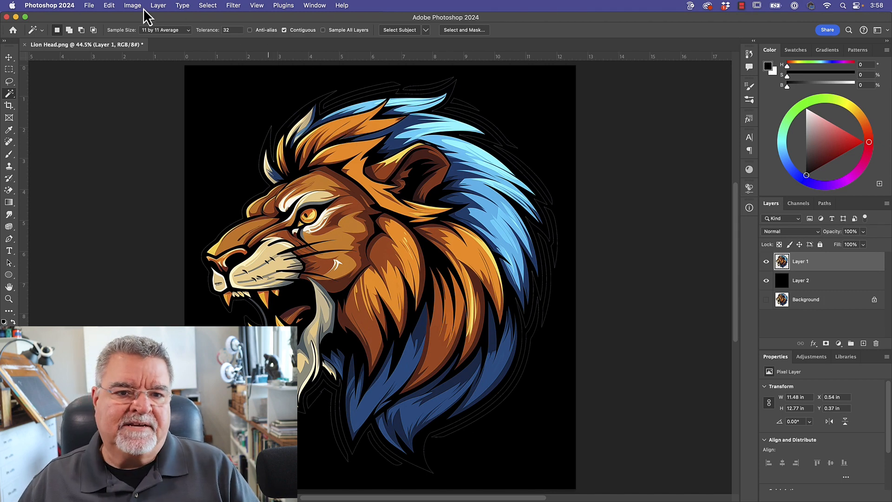
Apply the Remove White Matte command to Layer 1
{"action": "left_click", "coordinate": [158, 6]}
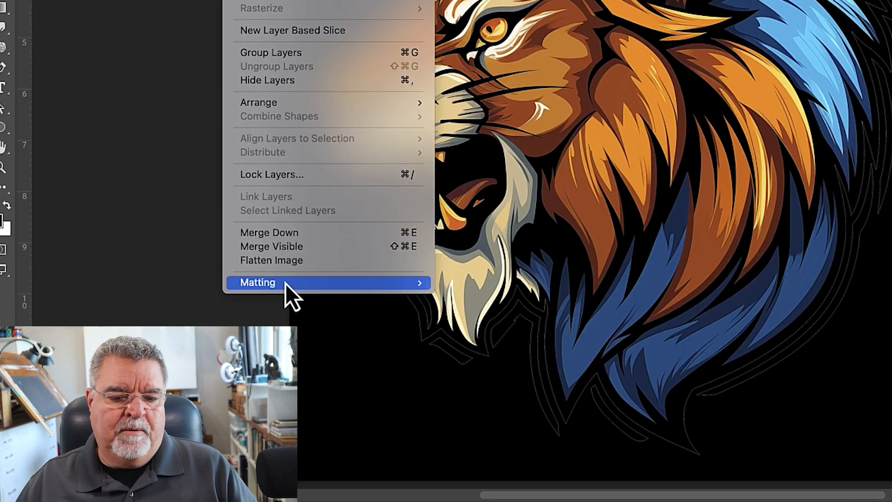
{"action": "mouse_move", "coordinate": [285, 283]}
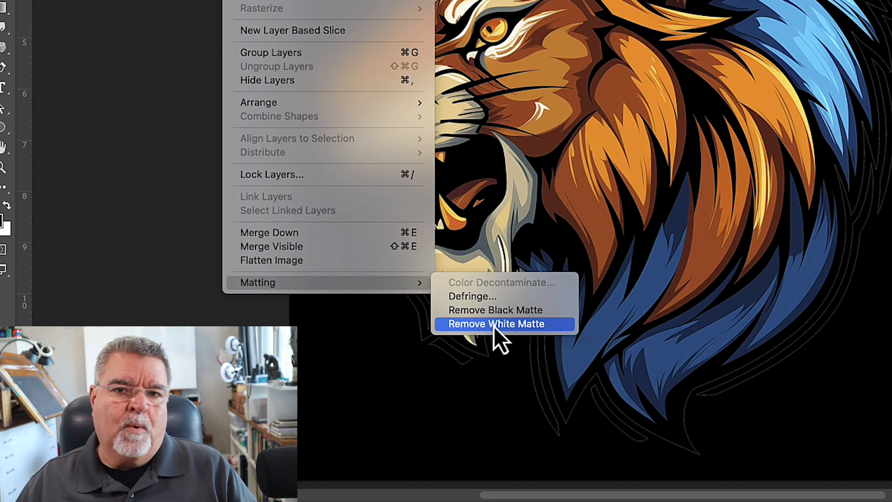
{"action": "left_click", "coordinate": [494, 324]}
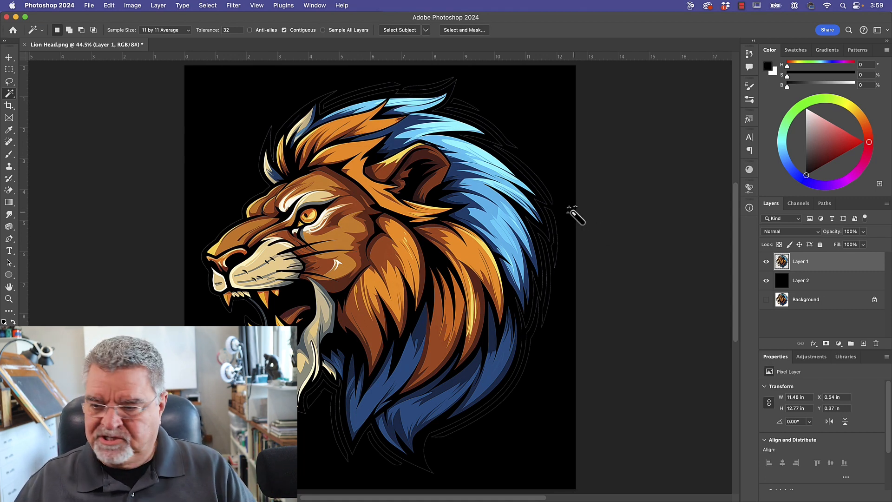
Examine the lion's outer outlines up close for leftover fringe, comparing with black Layer 2 hidden and shown
{"action": "left_click", "coordinate": [502, 142], "text": "super"}
{"action": "left_click", "coordinate": [543, 268], "text": "super"}
{"action": "left_click", "coordinate": [542, 267], "text": "super"}
{"action": "left_click_drag", "start_coordinate": [570, 269], "coordinate": [481, 249]}
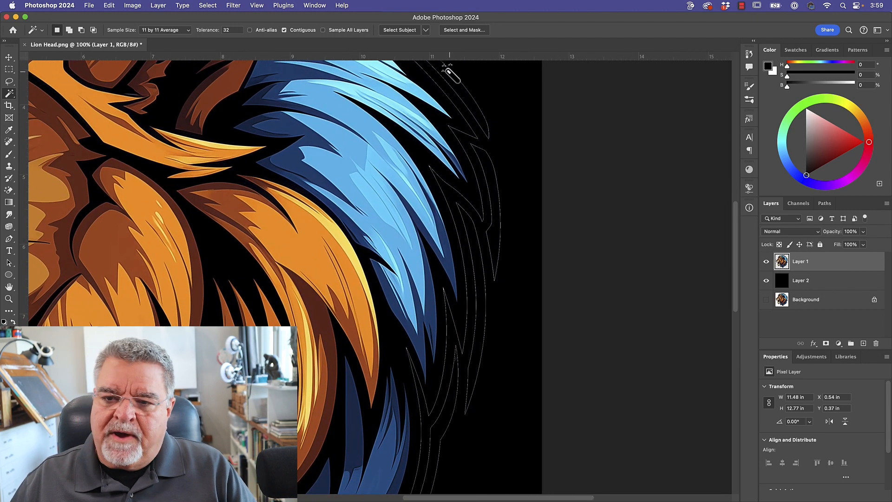
{"action": "left_click", "coordinate": [766, 280]}
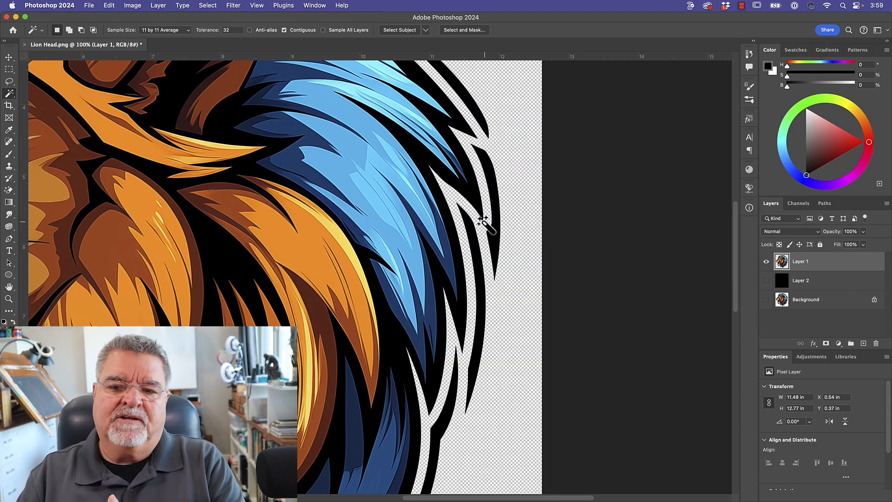
{"action": "left_click", "coordinate": [766, 280]}
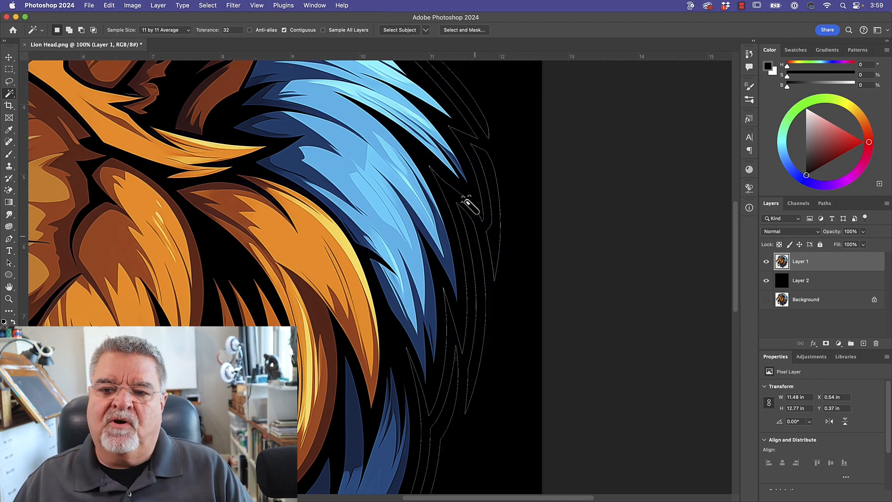
{"action": "scroll", "coordinate": [436, 168], "scroll_direction": "up", "scroll_amount": 2}
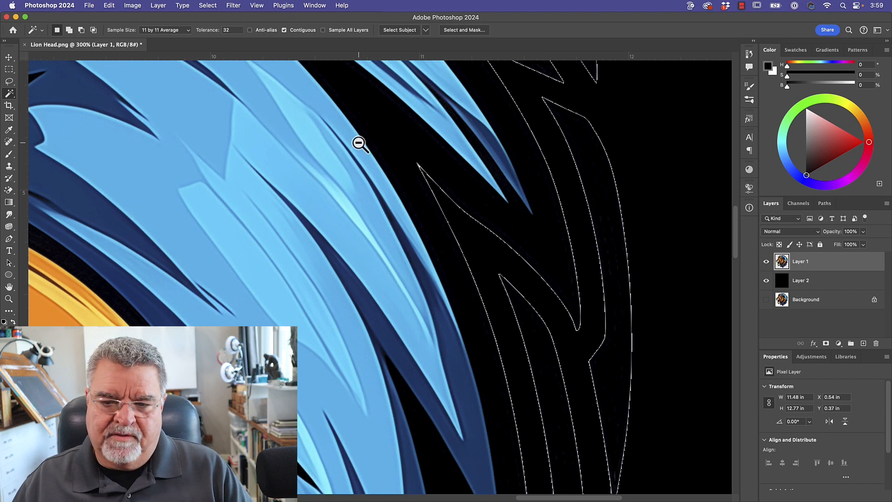
{"action": "scroll", "coordinate": [359, 143], "scroll_direction": "down", "scroll_amount": 4}
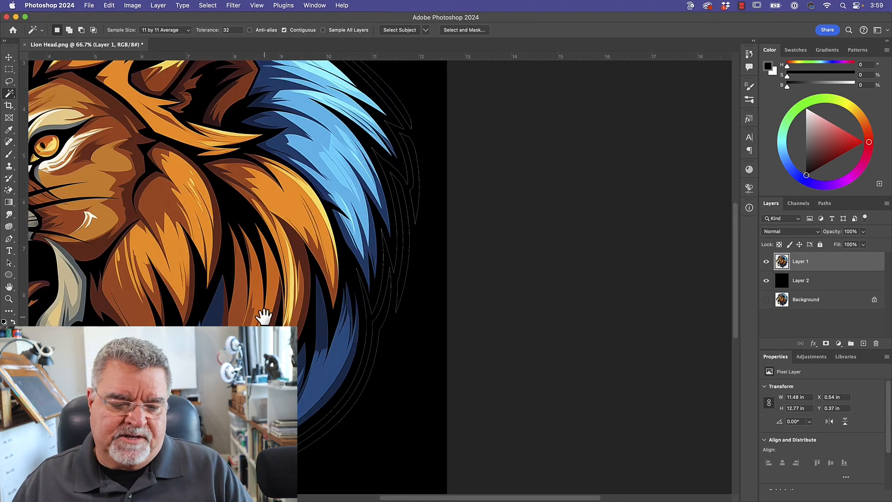
{"action": "left_click_drag", "start_coordinate": [264, 317], "coordinate": [375, 267]}
{"action": "left_click_drag", "start_coordinate": [367, 202], "coordinate": [352, 274]}
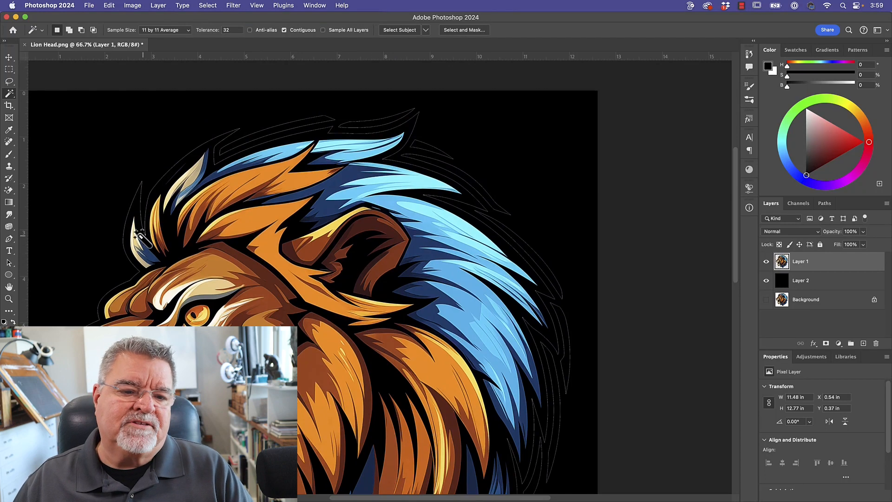
{"action": "scroll", "coordinate": [151, 231], "scroll_direction": "up", "scroll_amount": 4}
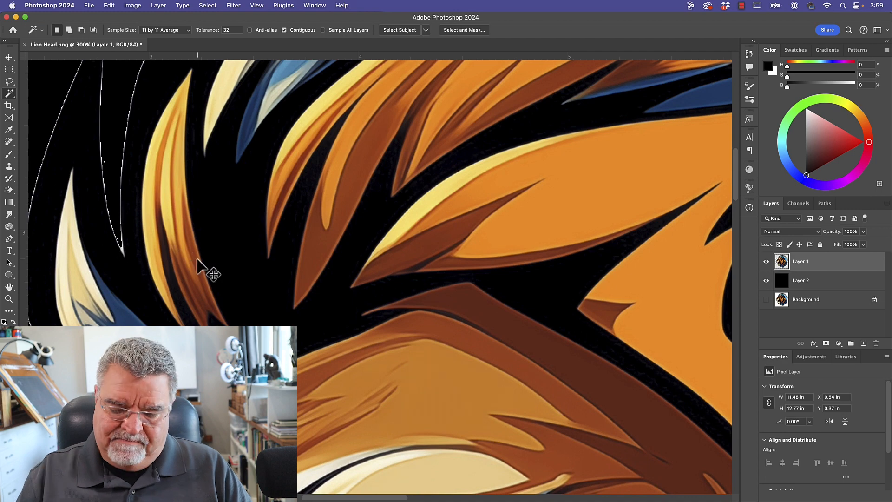
{"action": "key", "text": "super+0"}
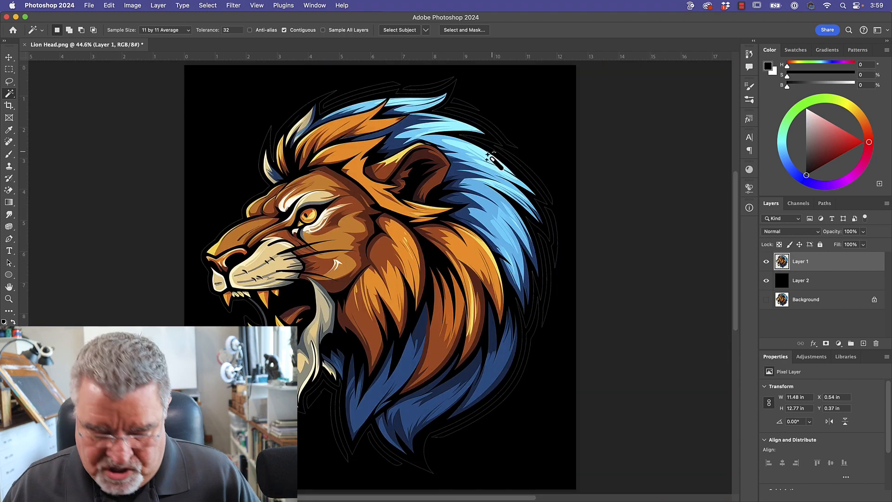
Load the outline of Layer 1's lion cutout as a selection
{"action": "scroll", "coordinate": [484, 157], "scroll_direction": "right", "scroll_amount": 2}
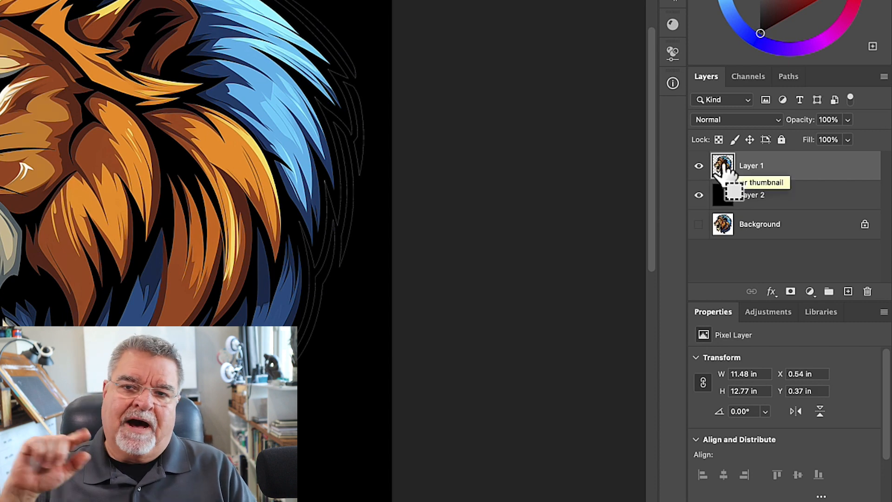
{"action": "left_click", "coordinate": [723, 166], "text": "super"}
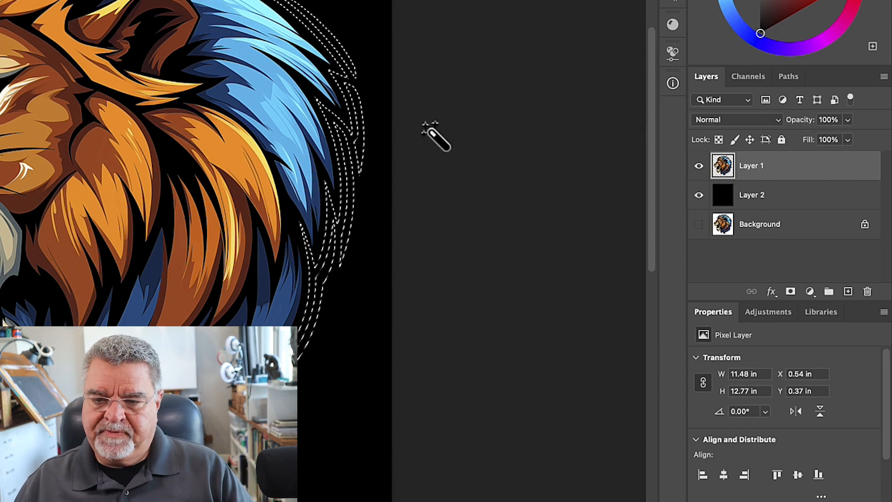
{"action": "left_click", "coordinate": [316, 64], "text": "super"}
{"action": "left_click", "coordinate": [316, 64], "text": "super"}
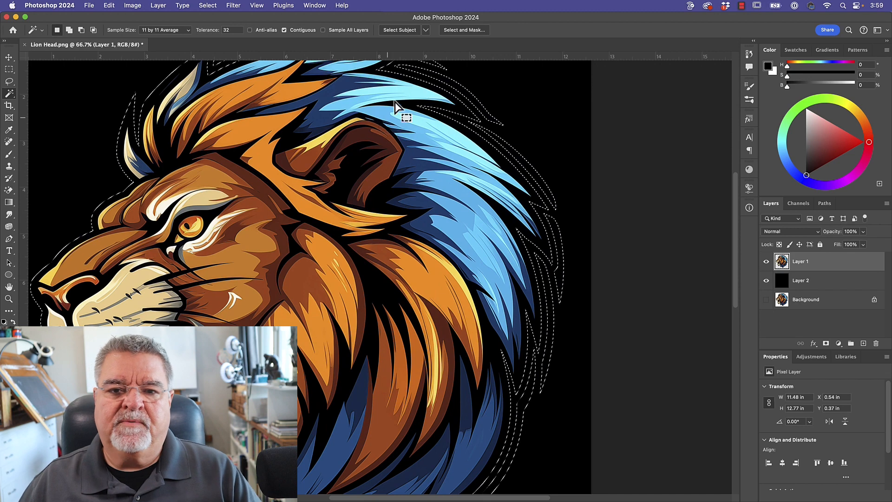
Expand the selection around the lion by 1 pixel
{"action": "left_click", "coordinate": [207, 8]}
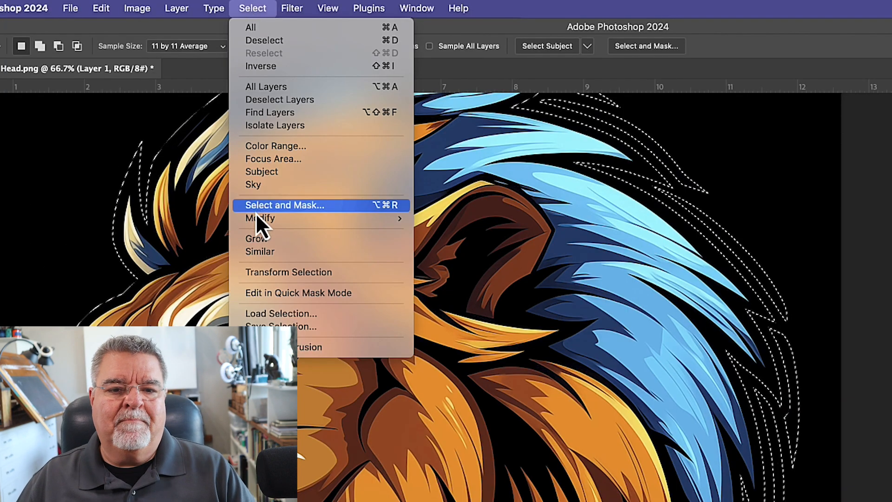
{"action": "mouse_move", "coordinate": [256, 217]}
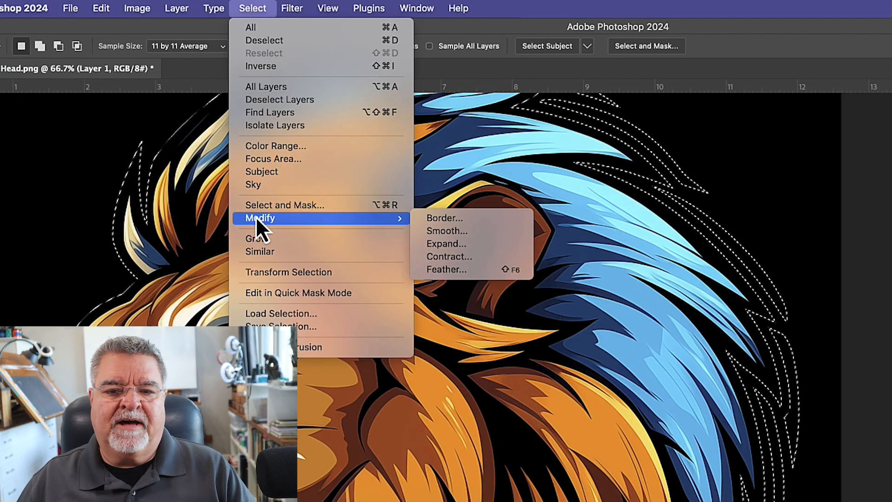
{"action": "left_click", "coordinate": [444, 243]}
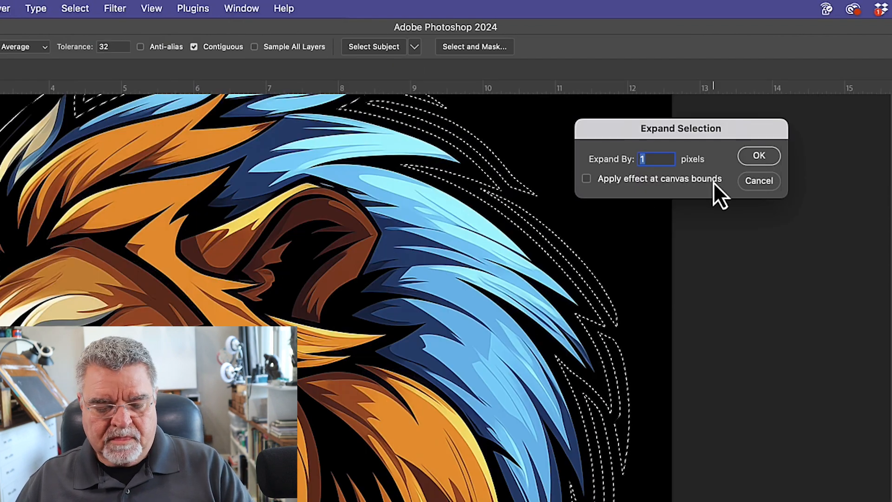
{"action": "left_click", "coordinate": [760, 160]}
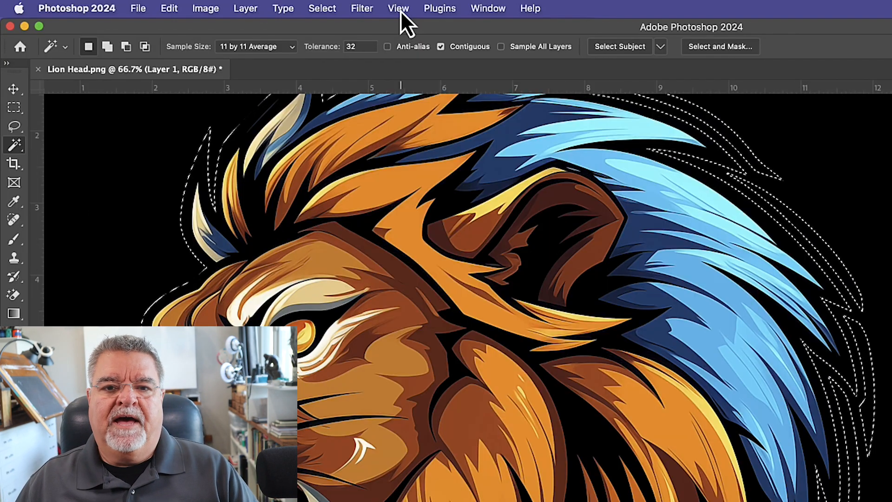
Hide the selection edges by turning off Extras and choose the Hard Round brush for painting
{"action": "left_click", "coordinate": [258, 6]}
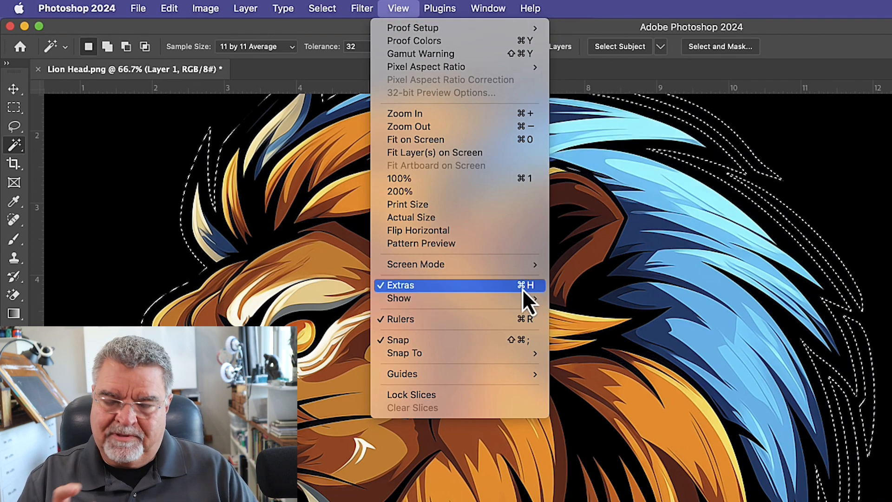
{"action": "left_click", "coordinate": [384, 285]}
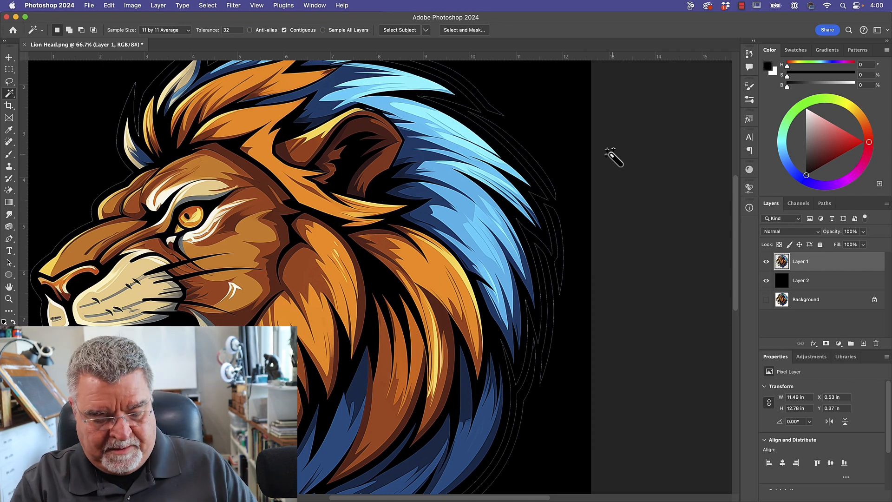
{"action": "key", "text": "b"}
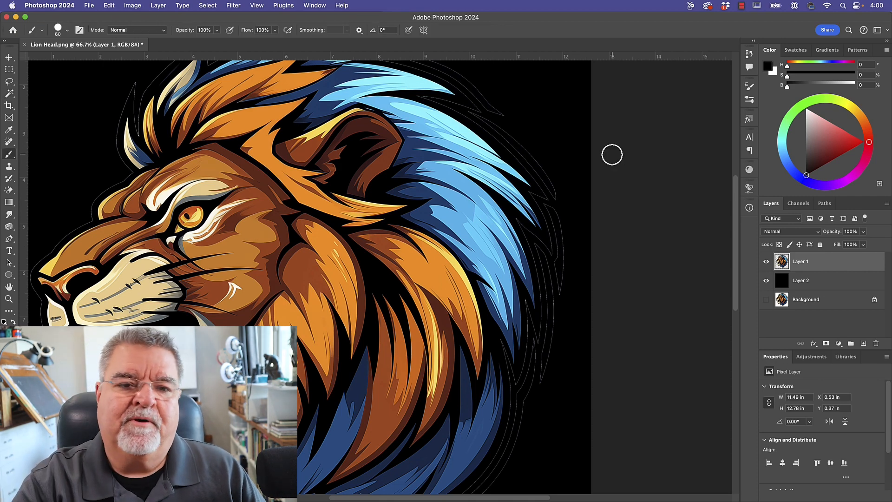
{"action": "left_click", "coordinate": [58, 29]}
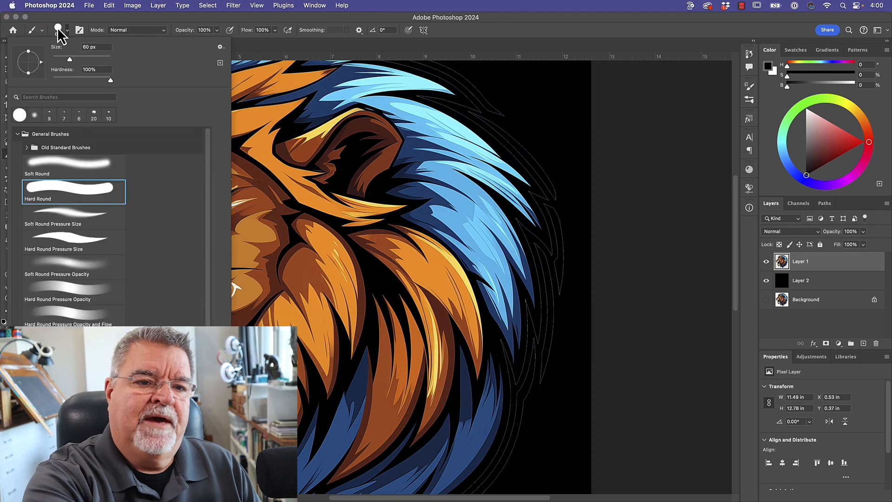
{"action": "double_click", "coordinate": [101, 192]}
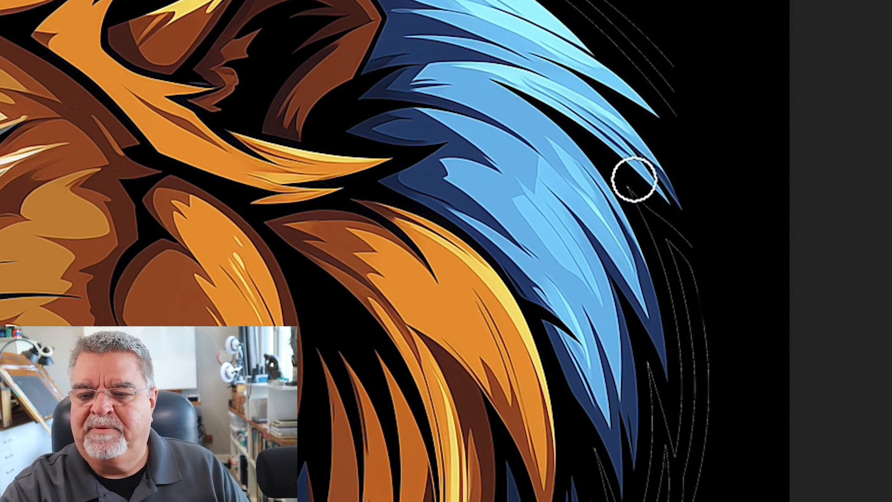
Paint black over the light outlines behind the blue mane and compare the result with Layer 2 hidden and shown
{"action": "mouse_move", "coordinate": [664, 239]}
{"action": "left_mouse_down"}
{"action": "mouse_move", "coordinate": [711, 342]}
{"action": "mouse_move", "coordinate": [700, 388]}
{"action": "mouse_move", "coordinate": [685, 342]}
{"action": "mouse_move", "coordinate": [685, 477]}
{"action": "left_mouse_up"}
{"action": "mouse_move", "coordinate": [692, 480]}
{"action": "left_mouse_down"}
{"action": "mouse_move", "coordinate": [696, 296]}
{"action": "mouse_move", "coordinate": [681, 292]}
{"action": "mouse_move", "coordinate": [660, 229]}
{"action": "mouse_move", "coordinate": [655, 149]}
{"action": "mouse_move", "coordinate": [679, 234]}
{"action": "mouse_move", "coordinate": [657, 168]}
{"action": "mouse_move", "coordinate": [656, 356]}
{"action": "mouse_move", "coordinate": [664, 347]}
{"action": "mouse_move", "coordinate": [660, 228]}
{"action": "mouse_move", "coordinate": [649, 392]}
{"action": "left_mouse_up"}
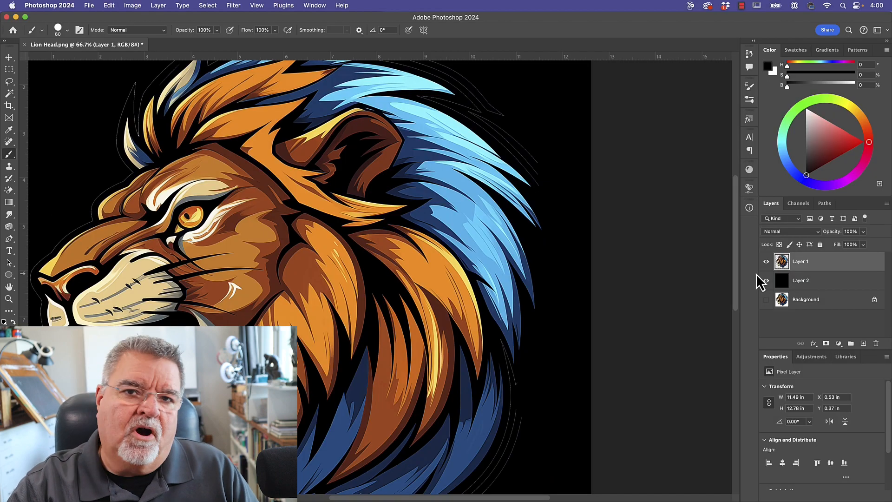
{"action": "left_click", "coordinate": [767, 281]}
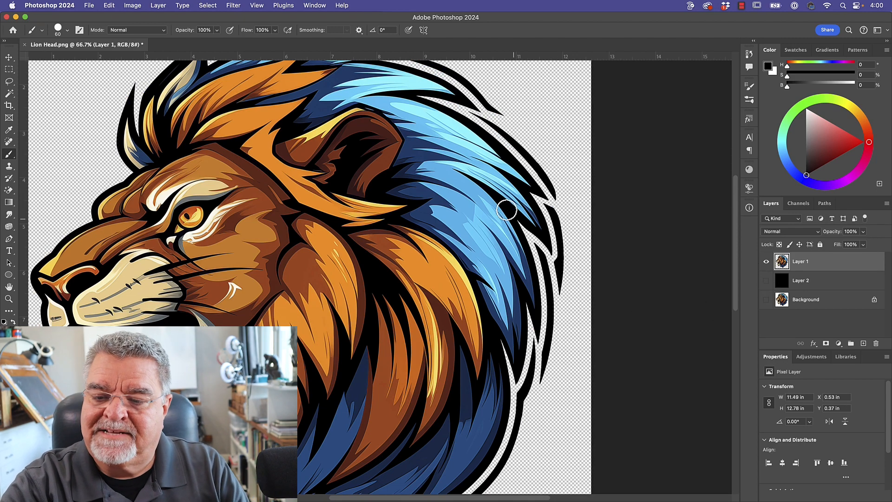
{"action": "left_click", "coordinate": [766, 281]}
{"action": "left_click", "coordinate": [766, 280]}
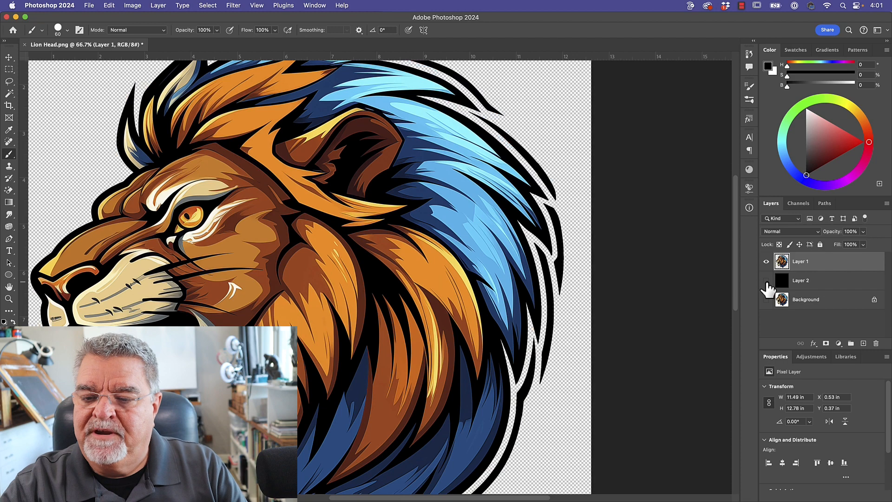
{"action": "left_click", "coordinate": [766, 281]}
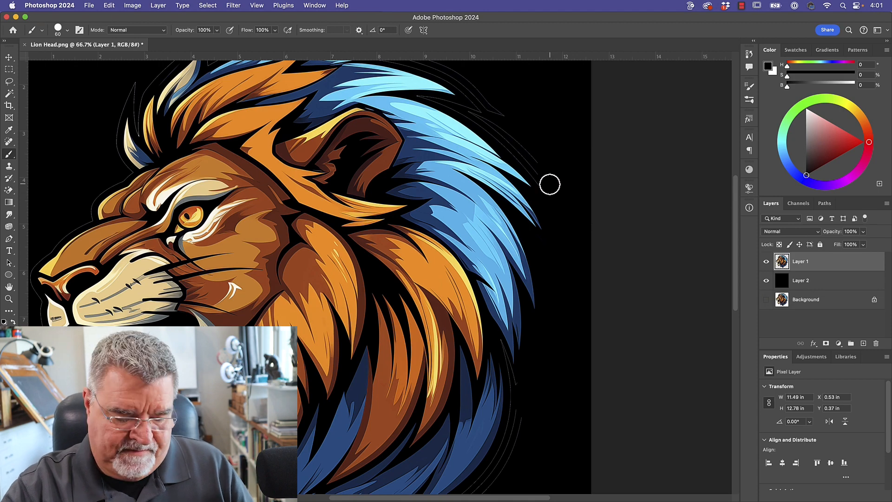
Paint black over the light outlines along the back and upper part of the mane, adjusting the brush size as needed
{"action": "left_click_drag", "start_coordinate": [540, 143], "coordinate": [504, 259]}
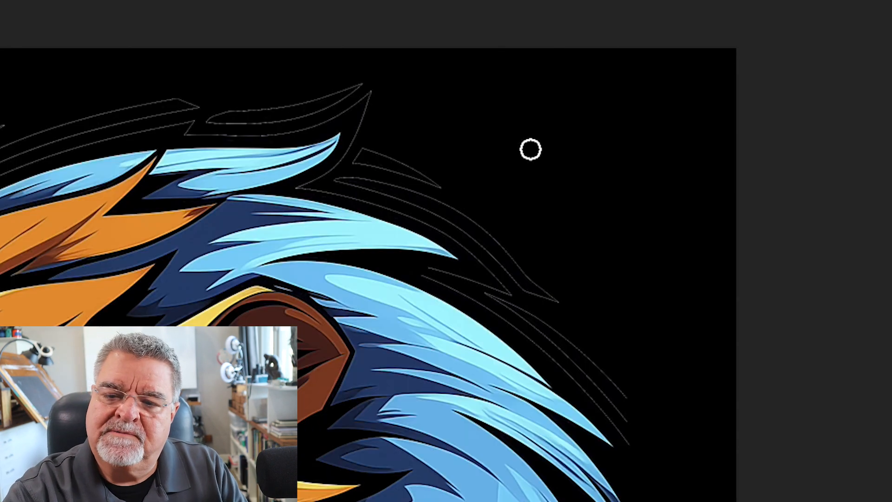
{"action": "key", "text": "bracketright"}
{"action": "key", "text": "bracketright"}
{"action": "key", "text": "bracketright"}
{"action": "key", "text": "bracketright"}
{"action": "key", "text": "bracketright"}
{"action": "key", "text": "bracketright"}
{"action": "mouse_move", "coordinate": [377, 91]}
{"action": "left_mouse_down"}
{"action": "mouse_move", "coordinate": [356, 162]}
{"action": "mouse_move", "coordinate": [309, 187]}
{"action": "mouse_move", "coordinate": [358, 185]}
{"action": "mouse_move", "coordinate": [348, 193]}
{"action": "mouse_move", "coordinate": [418, 177]}
{"action": "mouse_move", "coordinate": [390, 169]}
{"action": "mouse_move", "coordinate": [408, 181]}
{"action": "mouse_move", "coordinate": [401, 197]}
{"action": "mouse_move", "coordinate": [490, 244]}
{"action": "mouse_move", "coordinate": [424, 209]}
{"action": "mouse_move", "coordinate": [576, 315]}
{"action": "mouse_move", "coordinate": [511, 308]}
{"action": "mouse_move", "coordinate": [506, 282]}
{"action": "mouse_move", "coordinate": [434, 277]}
{"action": "mouse_move", "coordinate": [551, 321]}
{"action": "mouse_move", "coordinate": [588, 380]}
{"action": "mouse_move", "coordinate": [637, 434]}
{"action": "mouse_move", "coordinate": [589, 370]}
{"action": "left_mouse_up"}
{"action": "key", "text": "bracketleft"}
{"action": "key", "text": "bracketleft"}
{"action": "key", "text": "bracketleft"}
{"action": "key", "text": "bracketleft"}
{"action": "key", "text": "bracketright"}
{"action": "key", "text": "bracketright"}
{"action": "key", "text": "bracketright"}
{"action": "left_click_drag", "start_coordinate": [480, 150], "coordinate": [705, 240]}
{"action": "mouse_move", "coordinate": [557, 164]}
{"action": "left_mouse_down"}
{"action": "mouse_move", "coordinate": [573, 187]}
{"action": "mouse_move", "coordinate": [345, 379]}
{"action": "mouse_move", "coordinate": [348, 344]}
{"action": "left_mouse_up"}
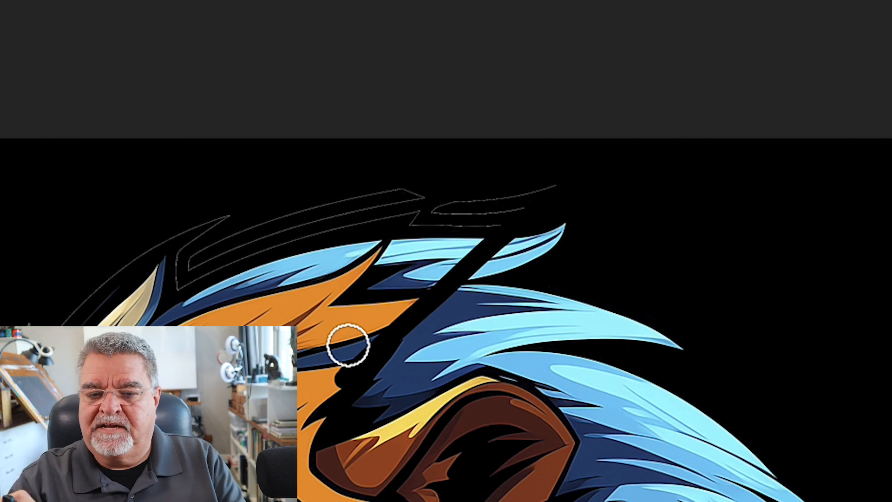
{"action": "key", "text": "ctrl+z"}
{"action": "key", "text": "ctrl+z"}
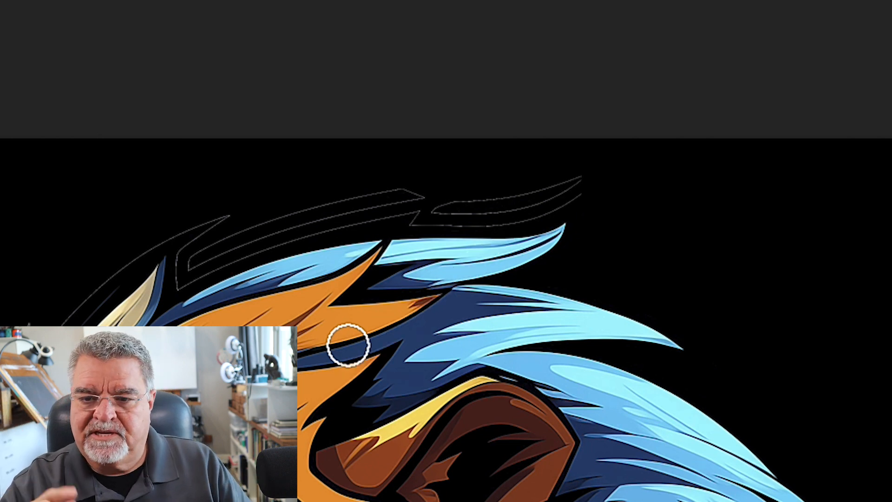
Paint black over the light outlines along the top of the mane and around the tufts above the forehead
{"action": "mouse_move", "coordinate": [579, 201]}
{"action": "left_mouse_down"}
{"action": "mouse_move", "coordinate": [416, 221]}
{"action": "mouse_move", "coordinate": [542, 195]}
{"action": "mouse_move", "coordinate": [596, 168]}
{"action": "left_mouse_up"}
{"action": "mouse_move", "coordinate": [406, 218]}
{"action": "left_mouse_down"}
{"action": "mouse_move", "coordinate": [343, 218]}
{"action": "mouse_move", "coordinate": [435, 200]}
{"action": "mouse_move", "coordinate": [223, 231]}
{"action": "mouse_move", "coordinate": [179, 266]}
{"action": "mouse_move", "coordinate": [289, 236]}
{"action": "mouse_move", "coordinate": [221, 203]}
{"action": "left_mouse_up"}
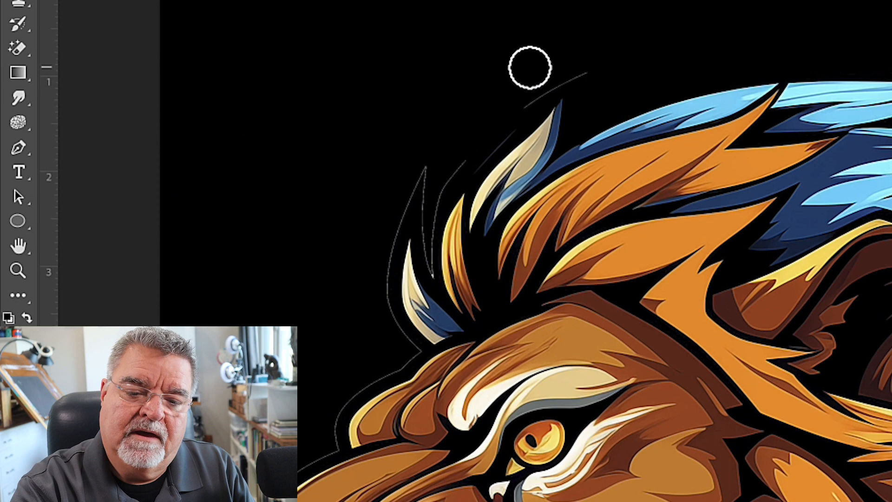
{"action": "mouse_move", "coordinate": [456, 170]}
{"action": "left_mouse_down"}
{"action": "mouse_move", "coordinate": [431, 215]}
{"action": "mouse_move", "coordinate": [431, 269]}
{"action": "mouse_move", "coordinate": [425, 171]}
{"action": "left_mouse_up"}
{"action": "left_click_drag", "start_coordinate": [385, 240], "coordinate": [402, 199]}
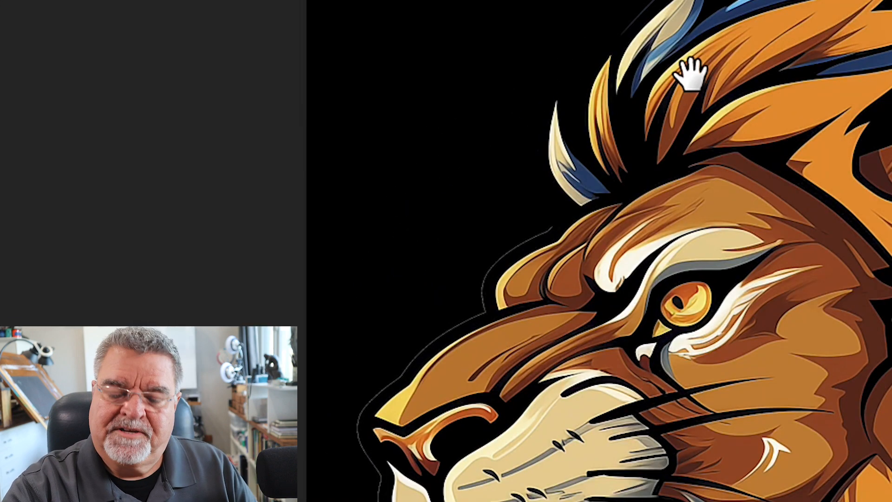
Paint black over the light outlines from the forehead and muzzle down around the jaw, beard and lower mane
{"action": "mouse_move", "coordinate": [555, 227]}
{"action": "left_mouse_down"}
{"action": "mouse_move", "coordinate": [482, 267]}
{"action": "mouse_move", "coordinate": [479, 304]}
{"action": "mouse_move", "coordinate": [552, 222]}
{"action": "mouse_move", "coordinate": [501, 251]}
{"action": "mouse_move", "coordinate": [475, 326]}
{"action": "left_mouse_up"}
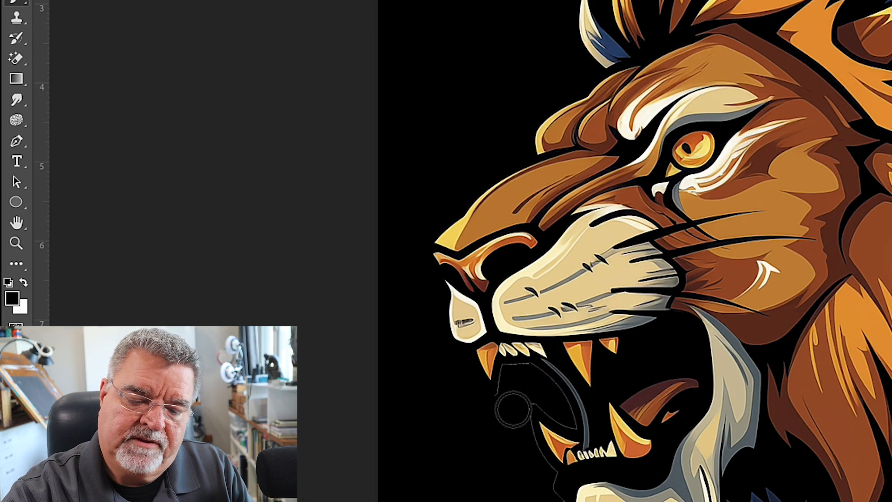
{"action": "scroll", "coordinate": [576, 272], "scroll_direction": "down", "scroll_amount": 10}
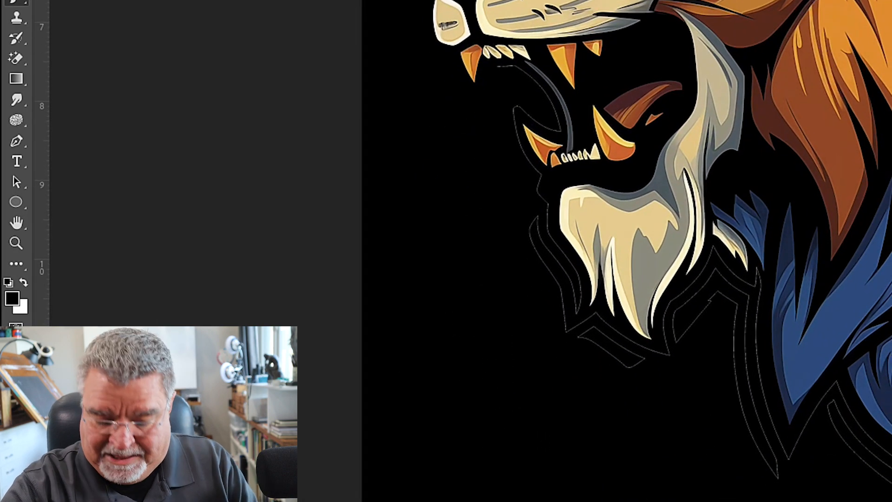
{"action": "mouse_move", "coordinate": [501, 71]}
{"action": "left_mouse_down"}
{"action": "mouse_move", "coordinate": [553, 85]}
{"action": "mouse_move", "coordinate": [526, 78]}
{"action": "mouse_move", "coordinate": [558, 129]}
{"action": "mouse_move", "coordinate": [508, 96]}
{"action": "mouse_move", "coordinate": [552, 124]}
{"action": "mouse_move", "coordinate": [513, 108]}
{"action": "mouse_move", "coordinate": [551, 235]}
{"action": "mouse_move", "coordinate": [540, 216]}
{"action": "mouse_move", "coordinate": [542, 282]}
{"action": "mouse_move", "coordinate": [551, 242]}
{"action": "mouse_move", "coordinate": [578, 281]}
{"action": "mouse_move", "coordinate": [581, 307]}
{"action": "mouse_move", "coordinate": [576, 296]}
{"action": "mouse_move", "coordinate": [566, 306]}
{"action": "mouse_move", "coordinate": [578, 319]}
{"action": "mouse_move", "coordinate": [567, 336]}
{"action": "mouse_move", "coordinate": [615, 321]}
{"action": "mouse_move", "coordinate": [599, 314]}
{"action": "mouse_move", "coordinate": [572, 330]}
{"action": "mouse_move", "coordinate": [587, 330]}
{"action": "mouse_move", "coordinate": [582, 338]}
{"action": "mouse_move", "coordinate": [599, 321]}
{"action": "mouse_move", "coordinate": [645, 364]}
{"action": "mouse_move", "coordinate": [620, 342]}
{"action": "left_mouse_up"}
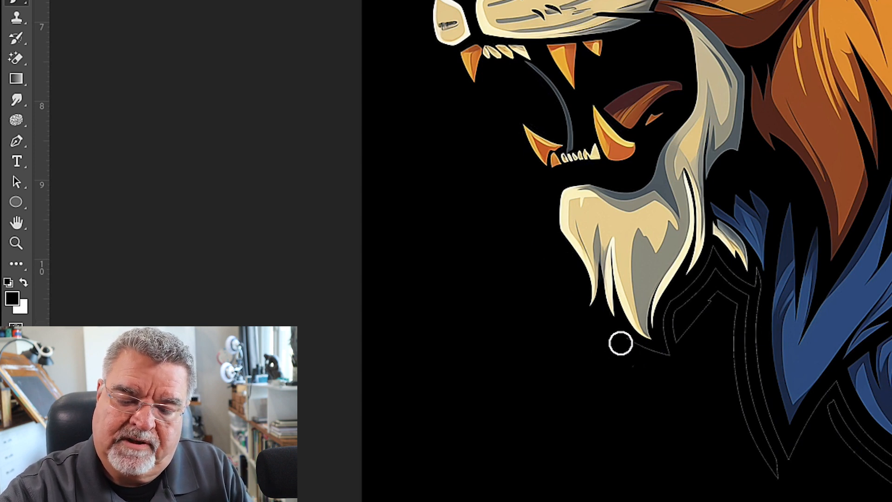
{"action": "mouse_move", "coordinate": [711, 249]}
{"action": "left_mouse_down"}
{"action": "mouse_move", "coordinate": [651, 353]}
{"action": "mouse_move", "coordinate": [715, 329]}
{"action": "left_mouse_up"}
{"action": "scroll", "coordinate": [716, 255], "scroll_direction": "right", "scroll_amount": 10}
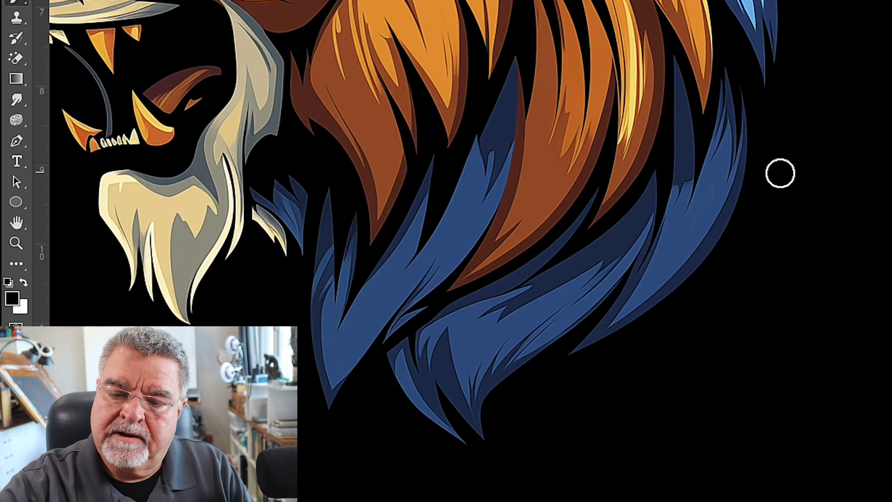
Fit the whole image in view and delete Layer 2 and the Background layer, keeping only the lion cutout
{"action": "key", "text": "super+0"}
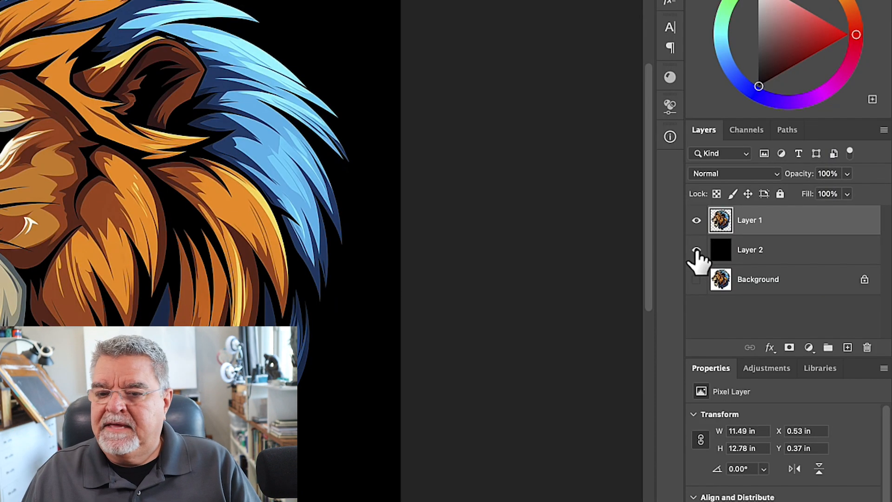
{"action": "left_click", "coordinate": [766, 281]}
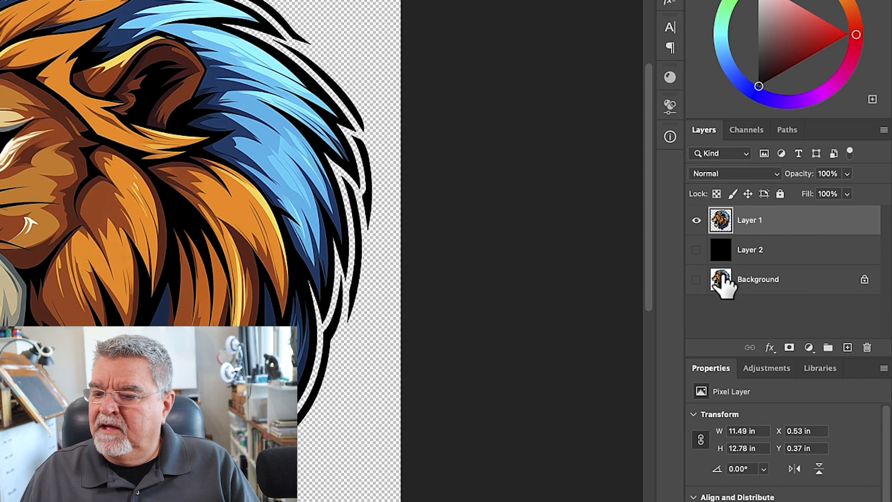
{"action": "left_click_drag", "start_coordinate": [721, 249], "coordinate": [867, 348]}
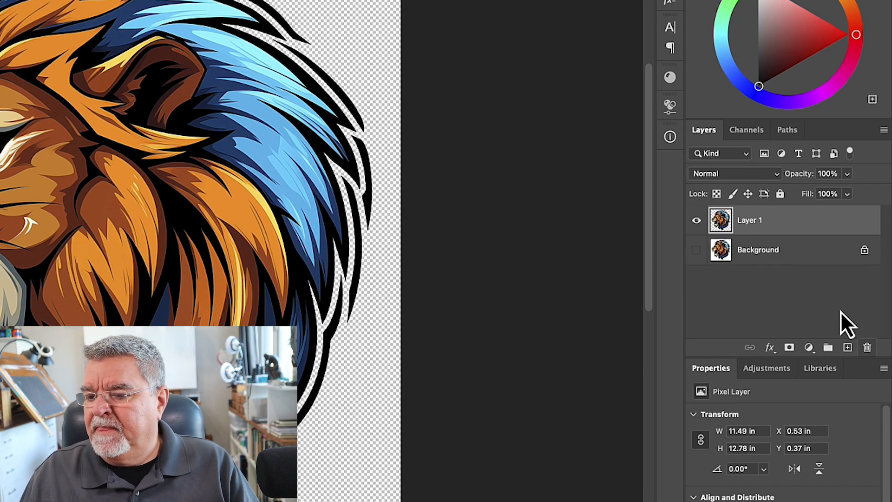
{"action": "left_click_drag", "start_coordinate": [726, 254], "coordinate": [866, 347]}
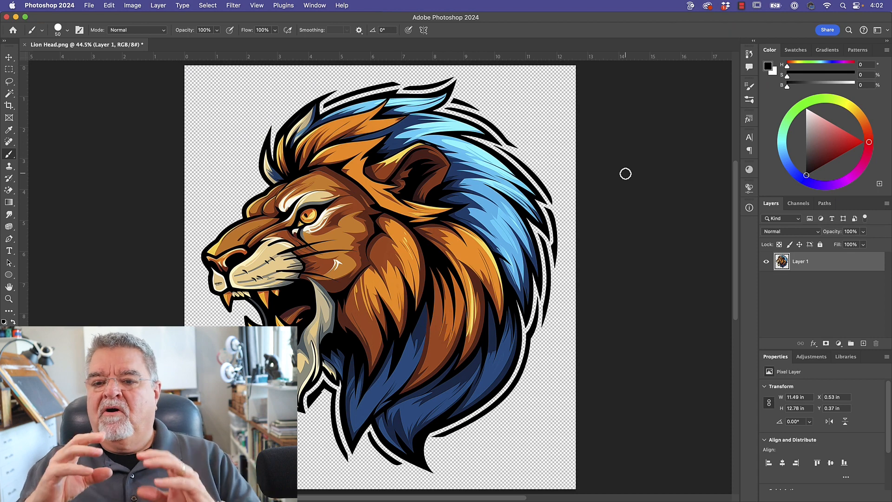